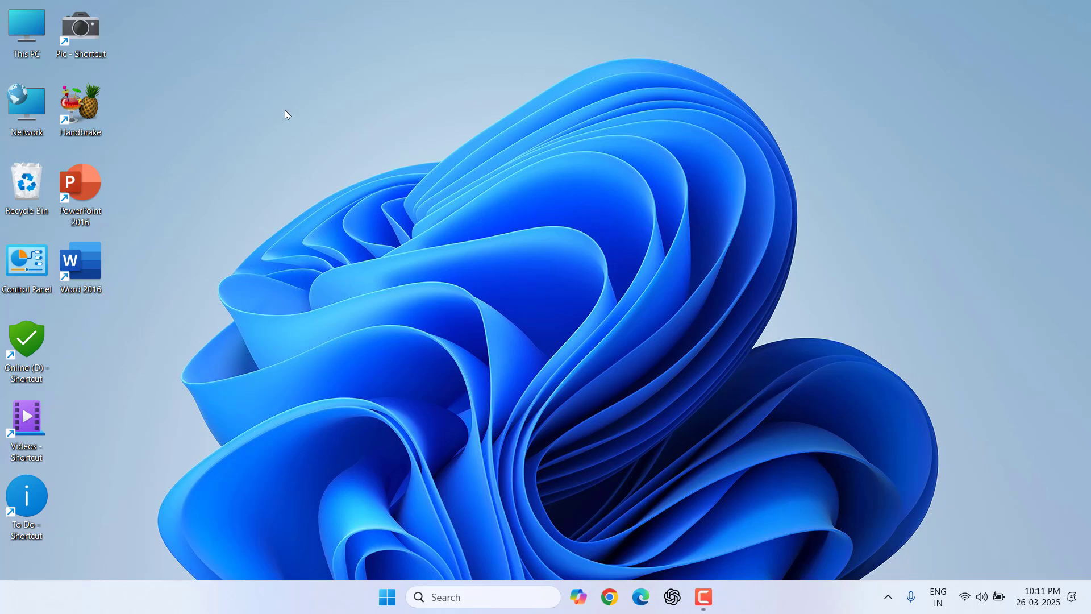
- Restart the Windows Explorer process from Task Manager and close Task Manager
key("ctrl+shift+Escape")
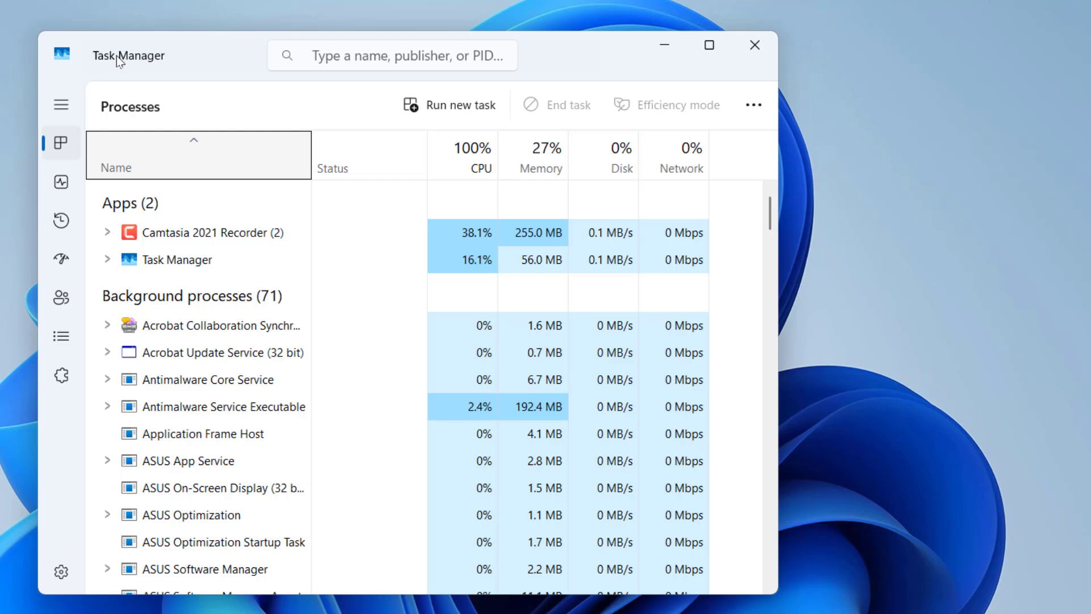
key("Down")
key("Down")
key("Down")
key("Down")
key("Down")
key("Down")
key("Down")
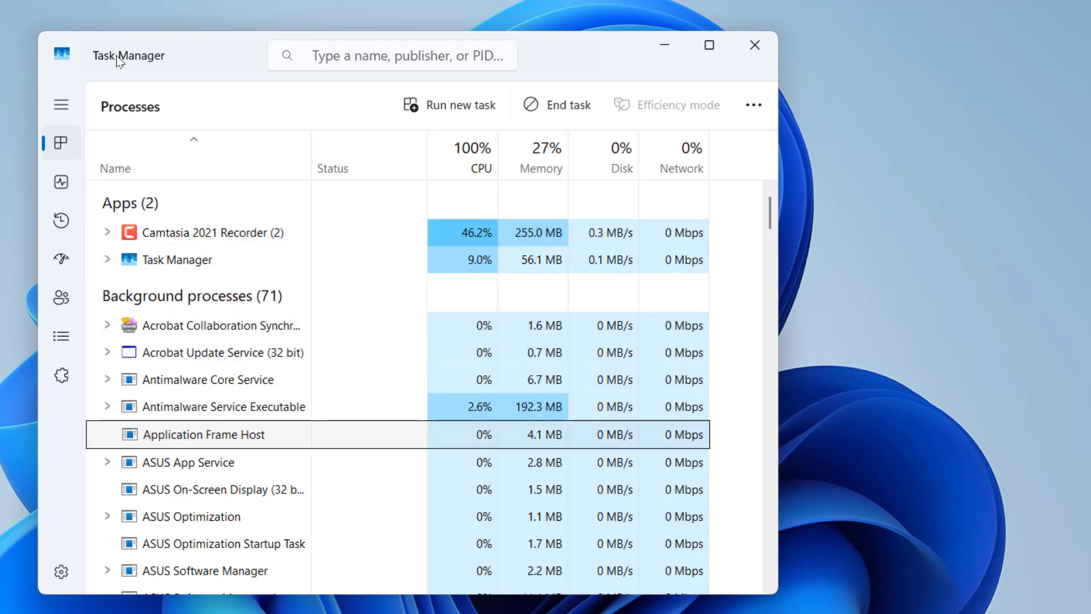
key("End")
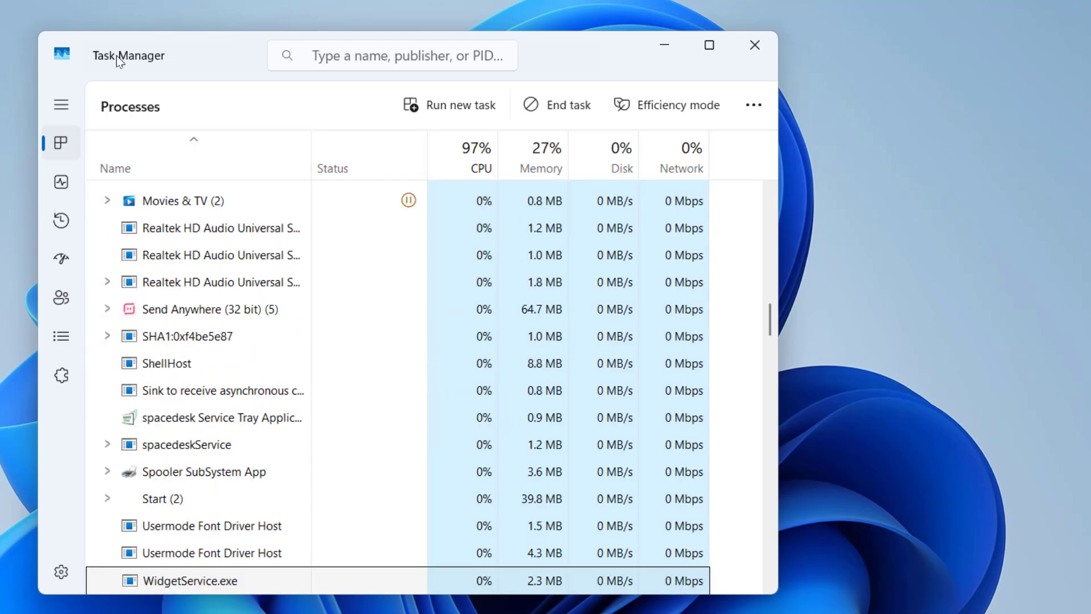
key("Down")
key("Down")
key("Down")
key("Down")
key("Down")
key("Down")
key("Down")
key("Down")
key("Down")
key("Down")
key("Down")
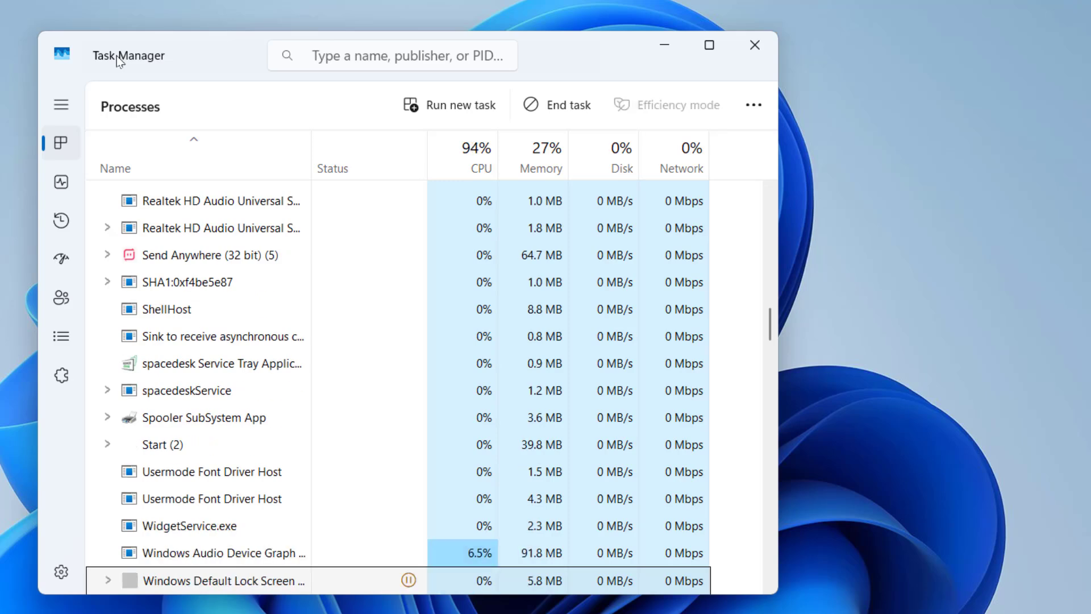
key("Down")
key("Down")
key("Down")
key("Down")
key("Down")
key("Down")
key("Down")
key("Down")
key("Down")
key("Down")
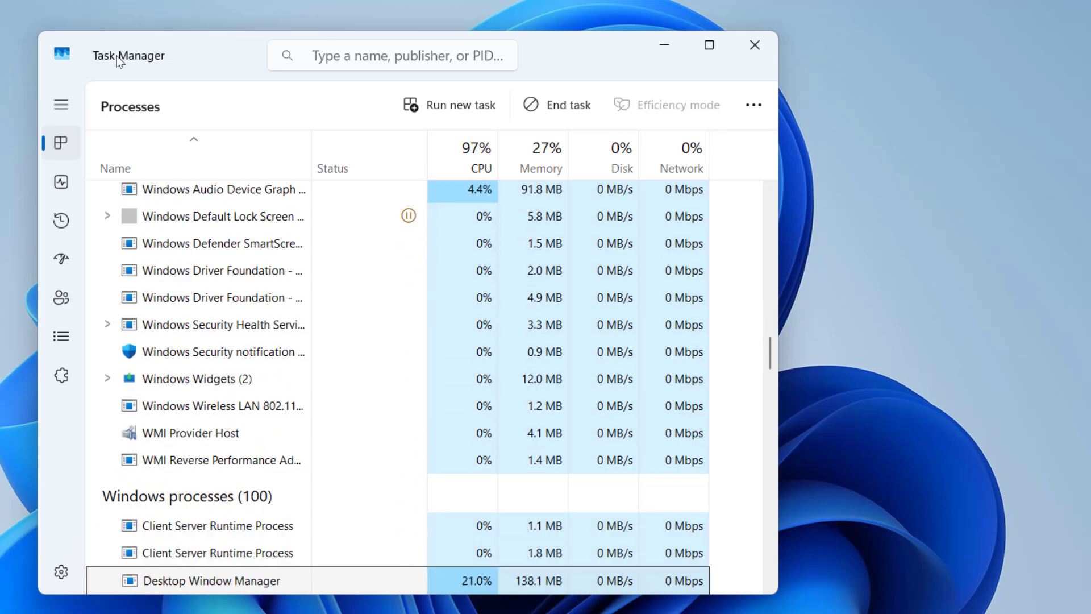
key("w")
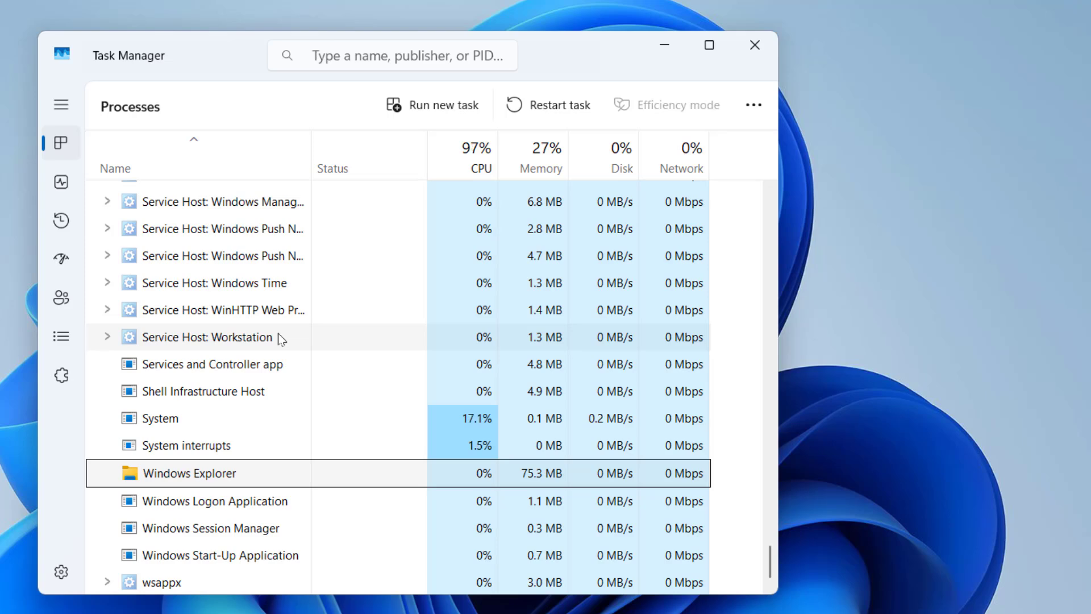
key("alt+r")
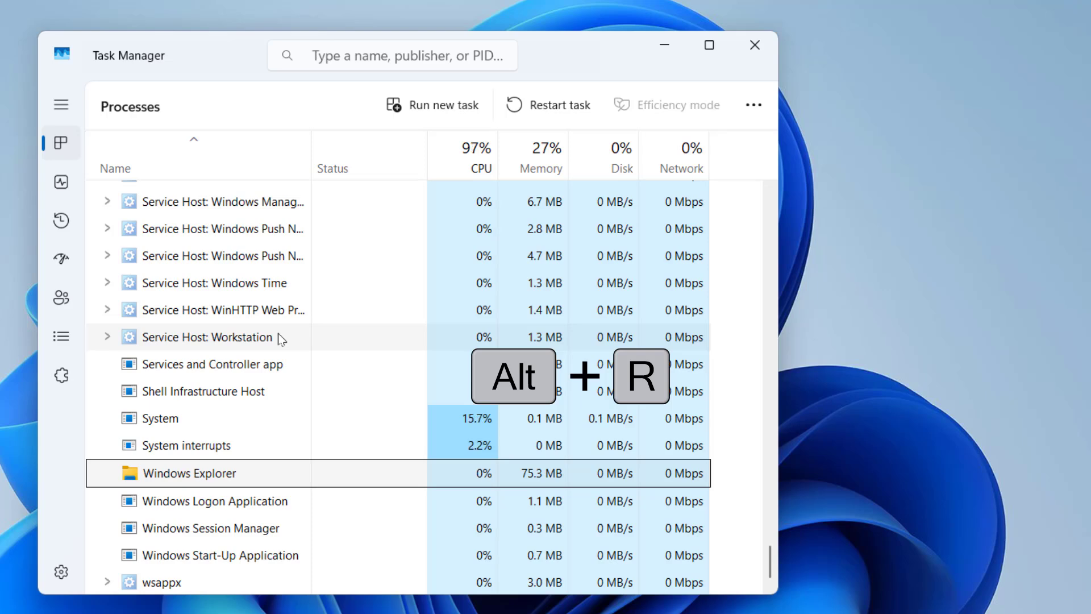
key("alt+r")
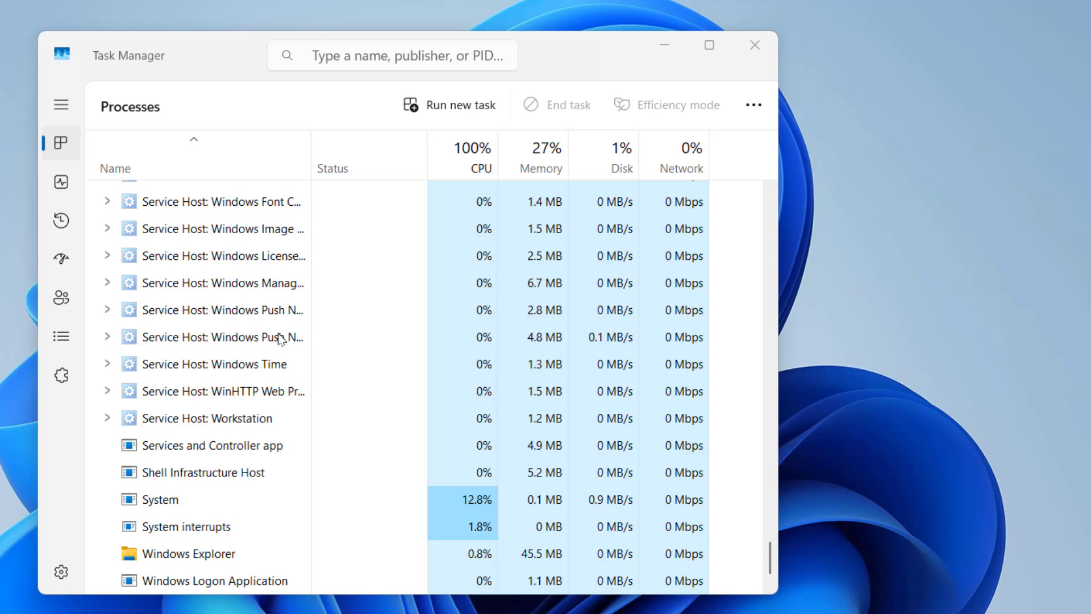
key("alt+F4")
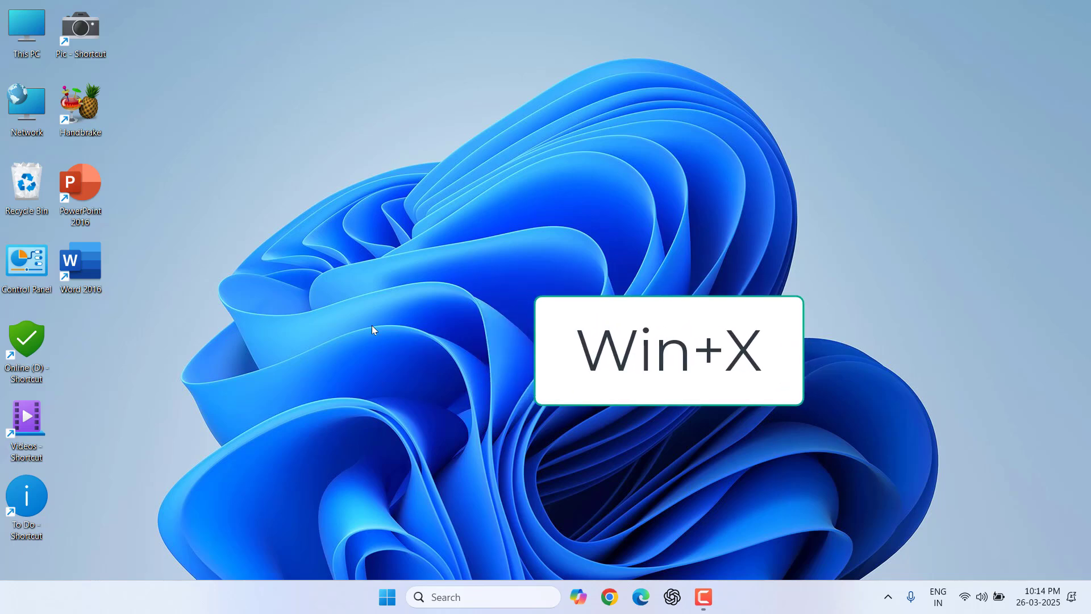
- Open Device Manager
key("super+x")
key("Up")
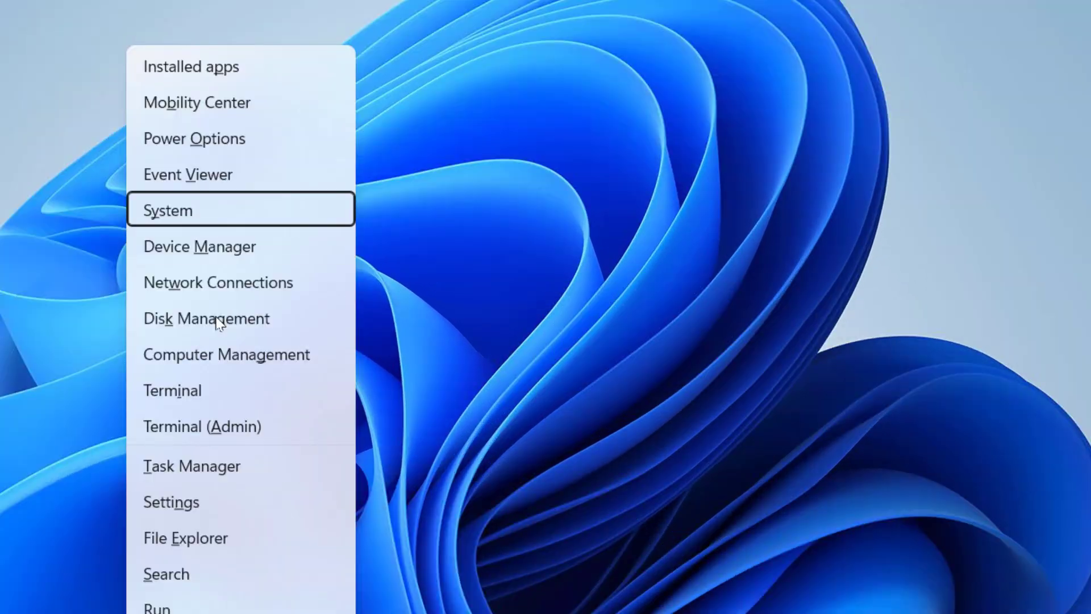
key("Down")
key("Down")
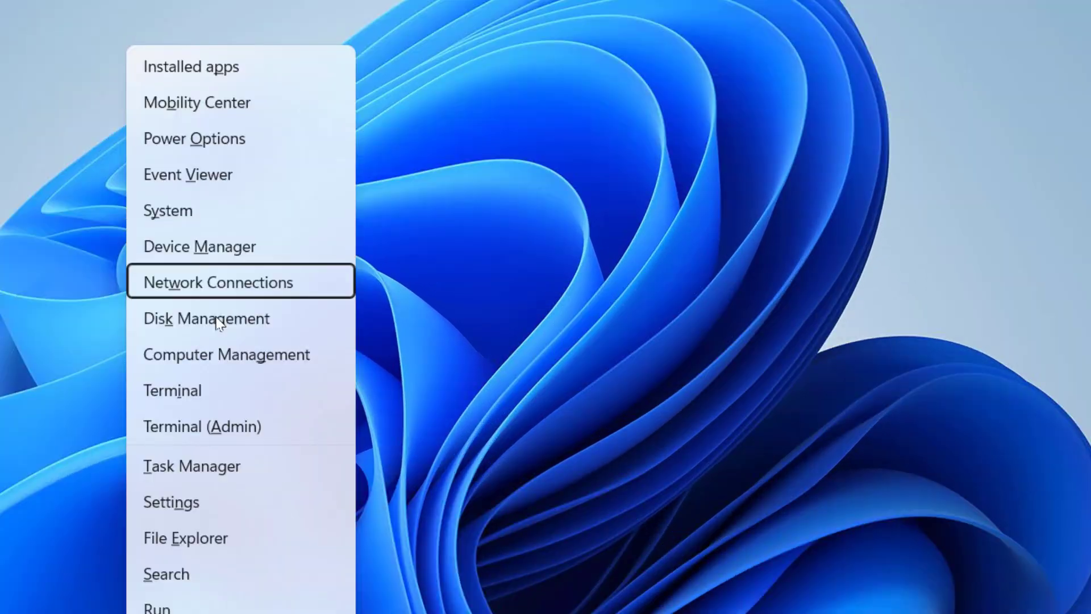
key("Up")
key("Return")
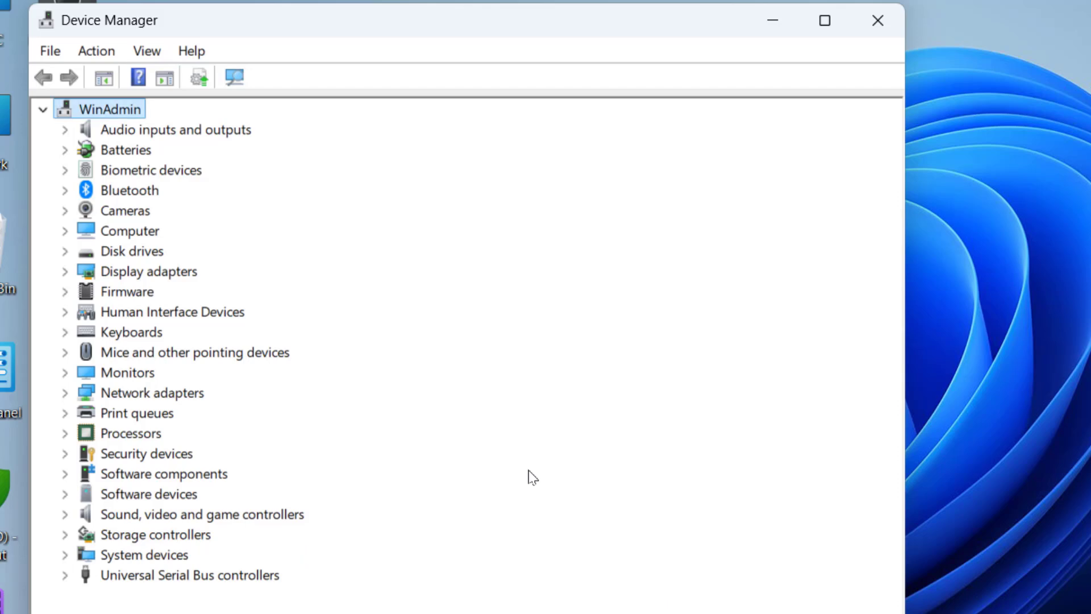
- Open the properties of the first HID-compliant mouse under Mice and other pointing devices
key("Down")
key("Down")
key("Down")
key("Down")
key("Down")
key("Down")
key("Down")
key("Down")
key("Down")
key("Down")
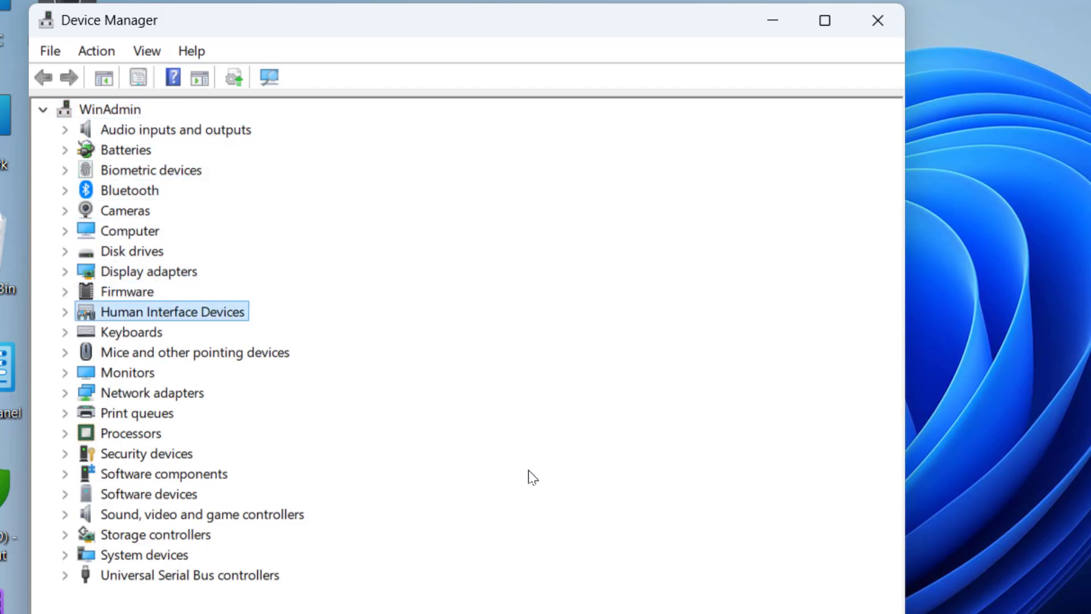
key("Up")
key("Up")
key("Down")
key("Down")
key("Down")
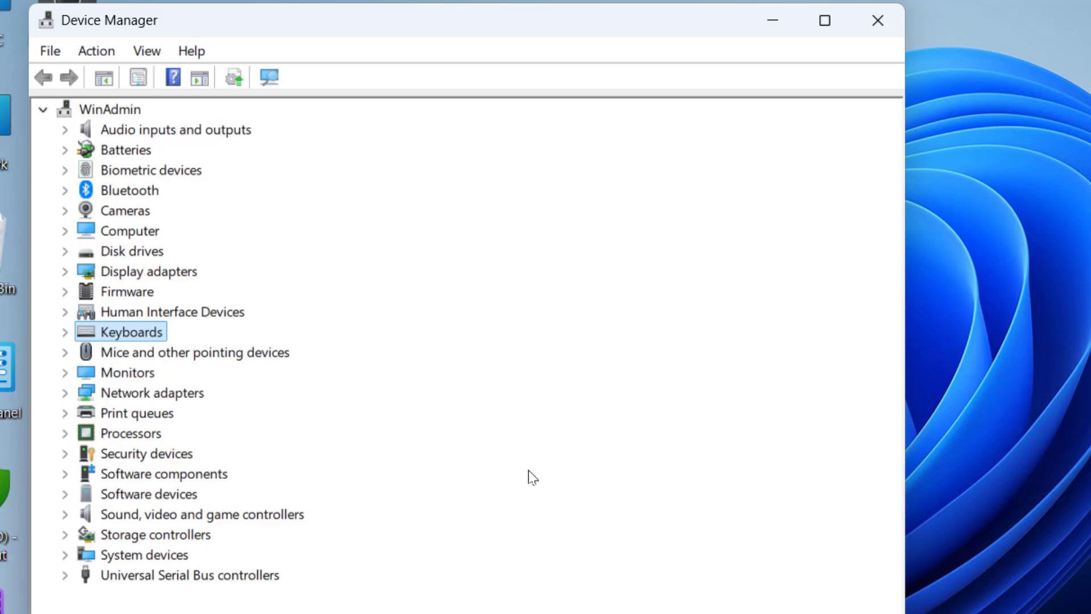
key("Down")
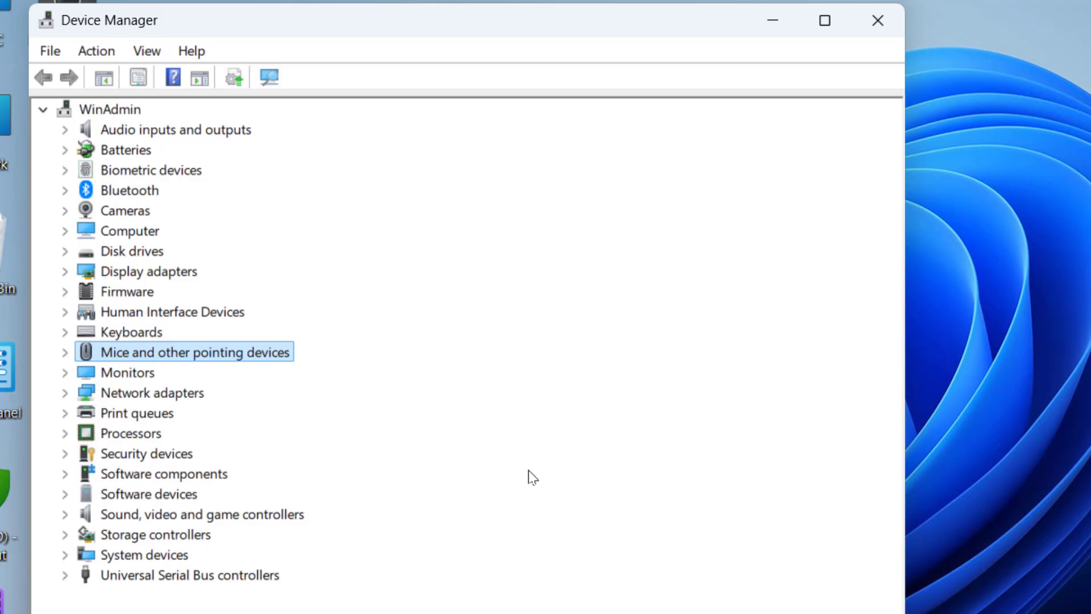
key("Right")
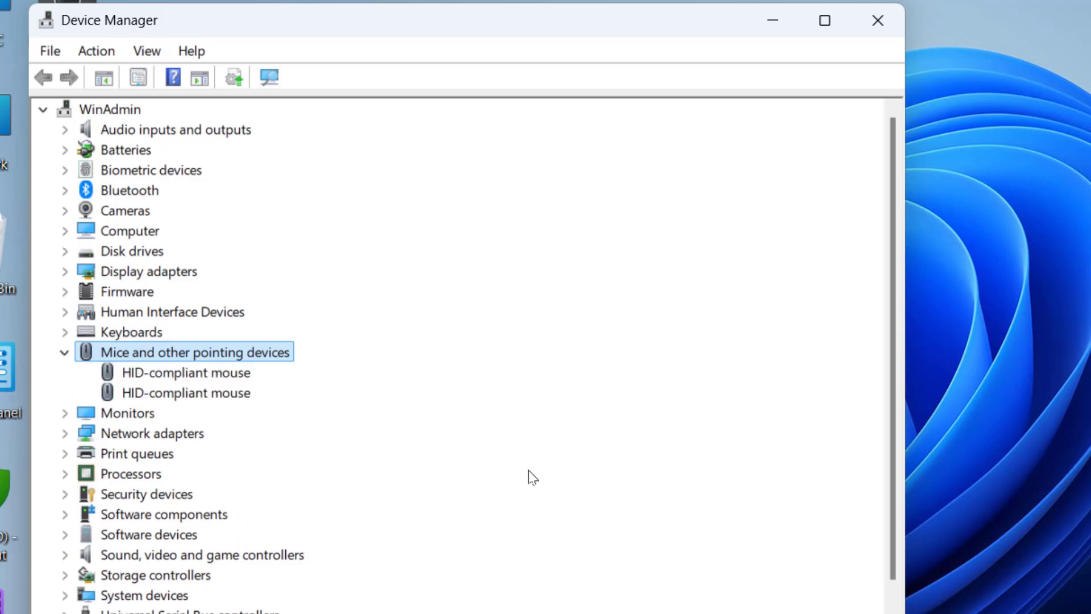
key("Down")
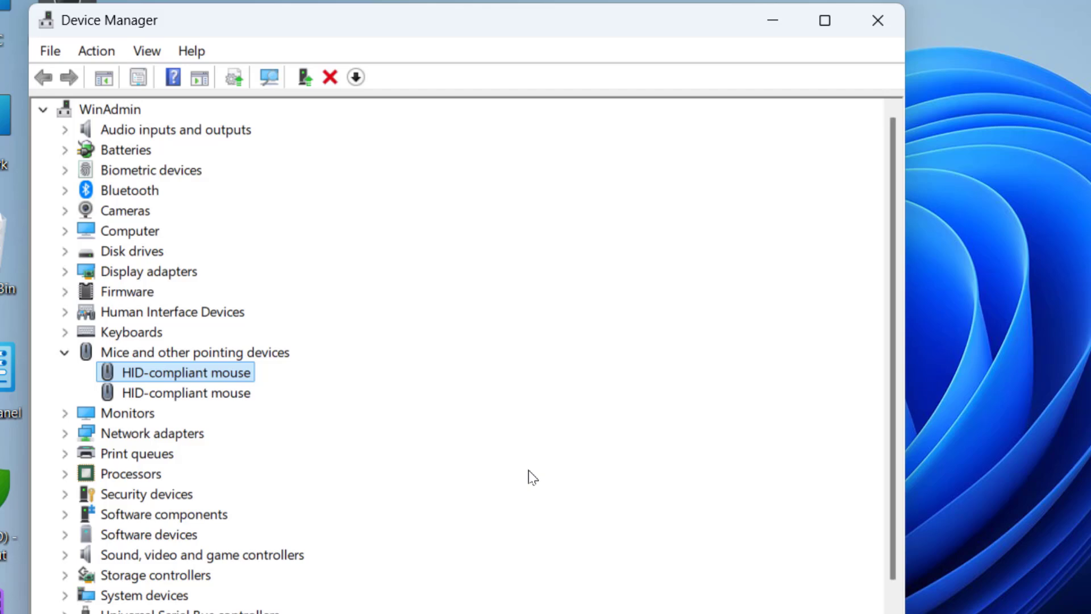
key("Return")
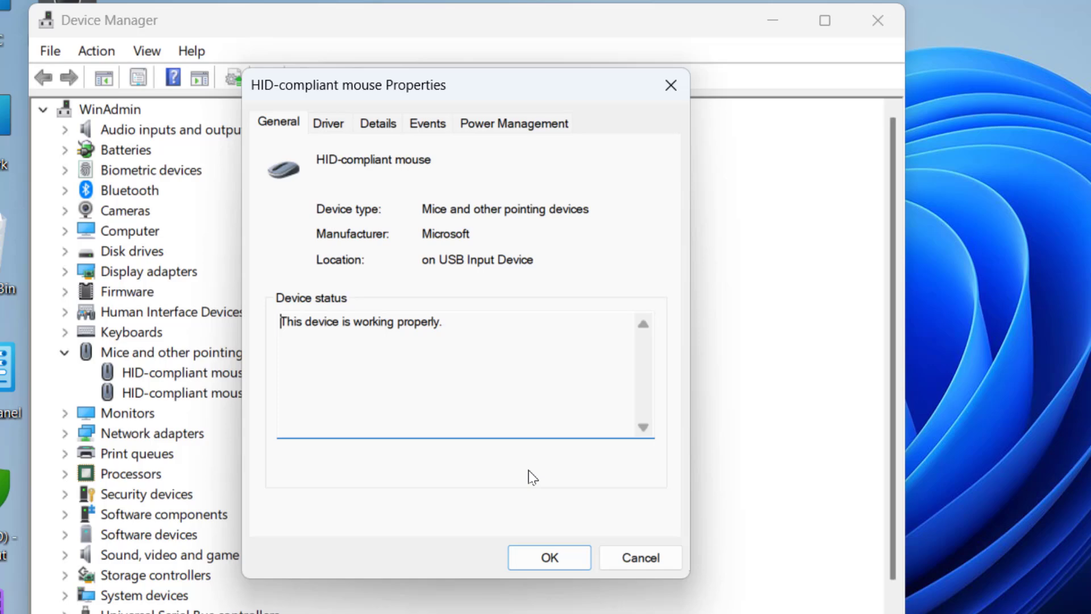
- Update the HID-compliant mouse's driver by searching automatically for drivers, and close the update wizard
key("Tab")
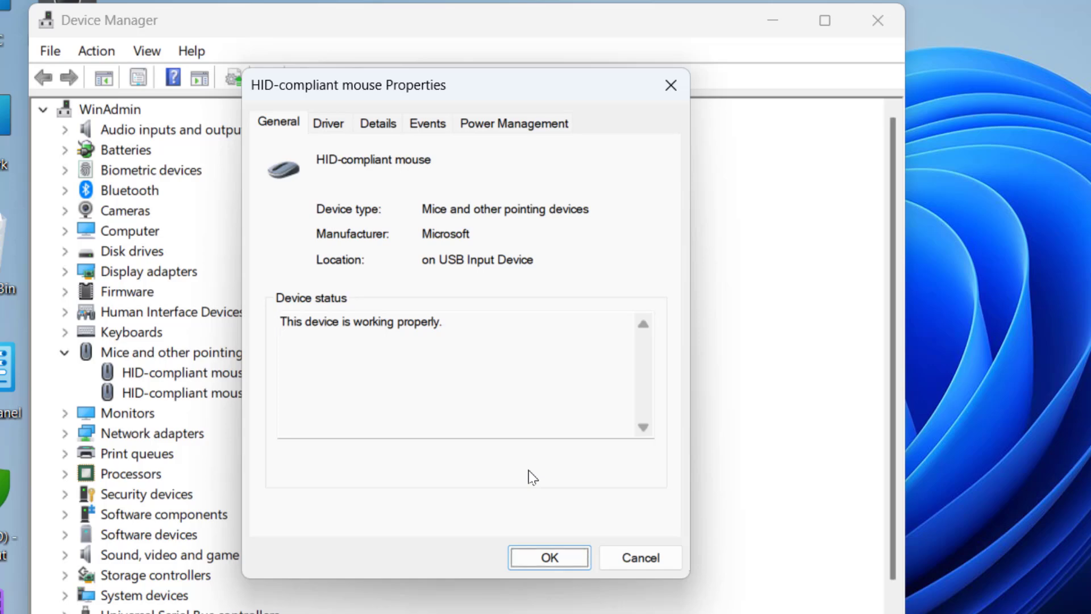
key("shift+Tab")
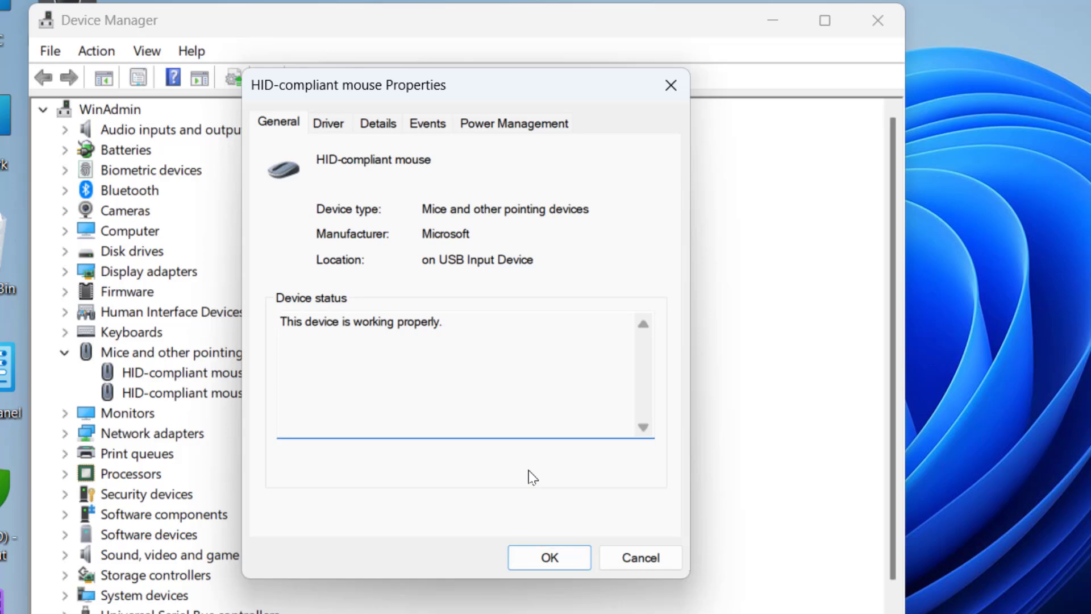
key("shift+Tab")
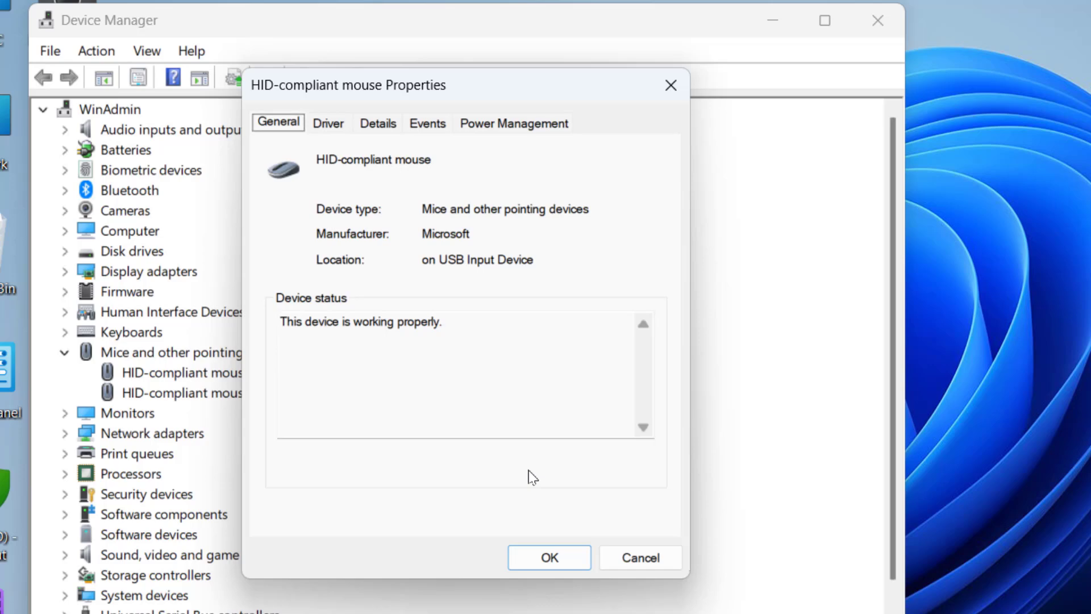
key("ctrl+Tab")
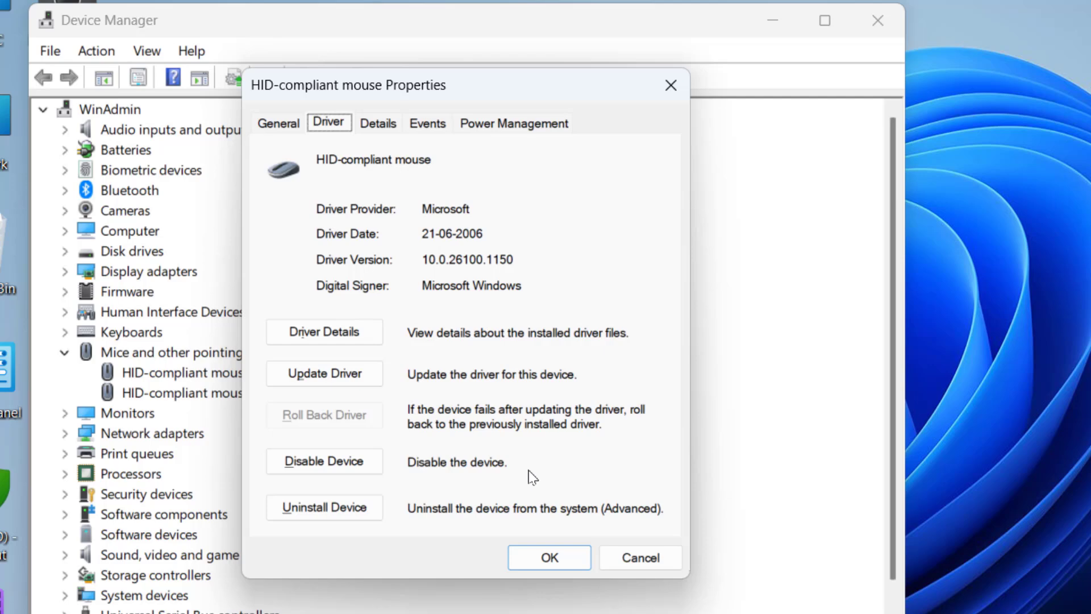
key("Tab")
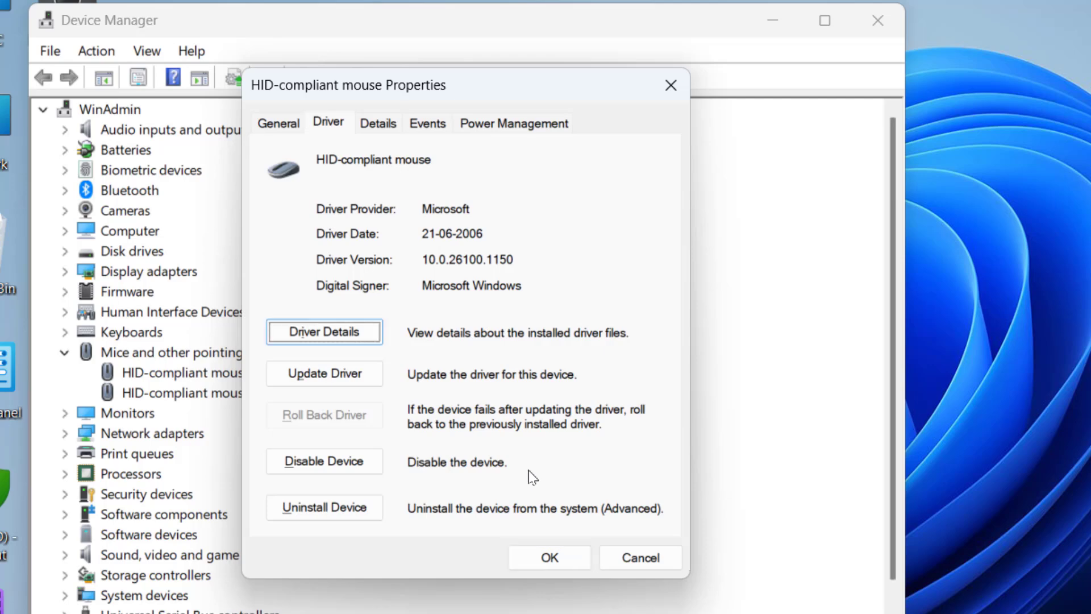
key("Tab")
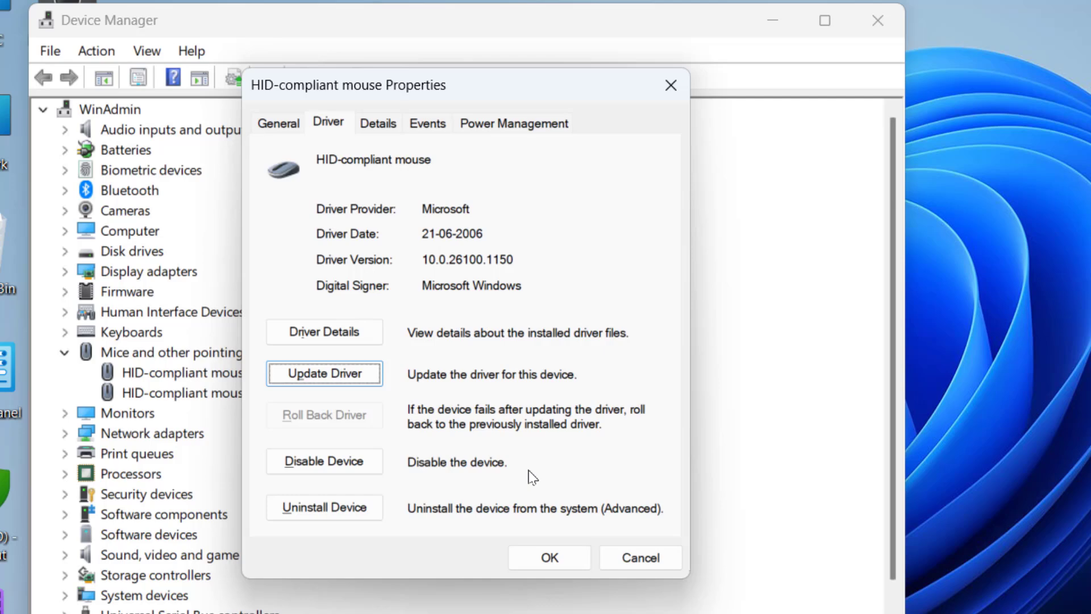
key("Return")
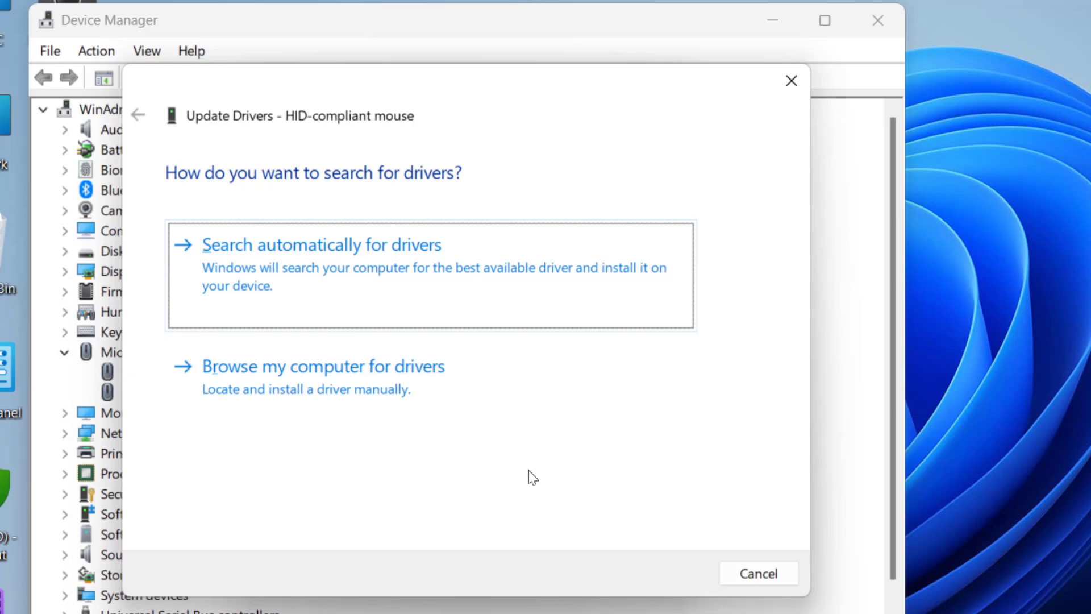
key("Return")
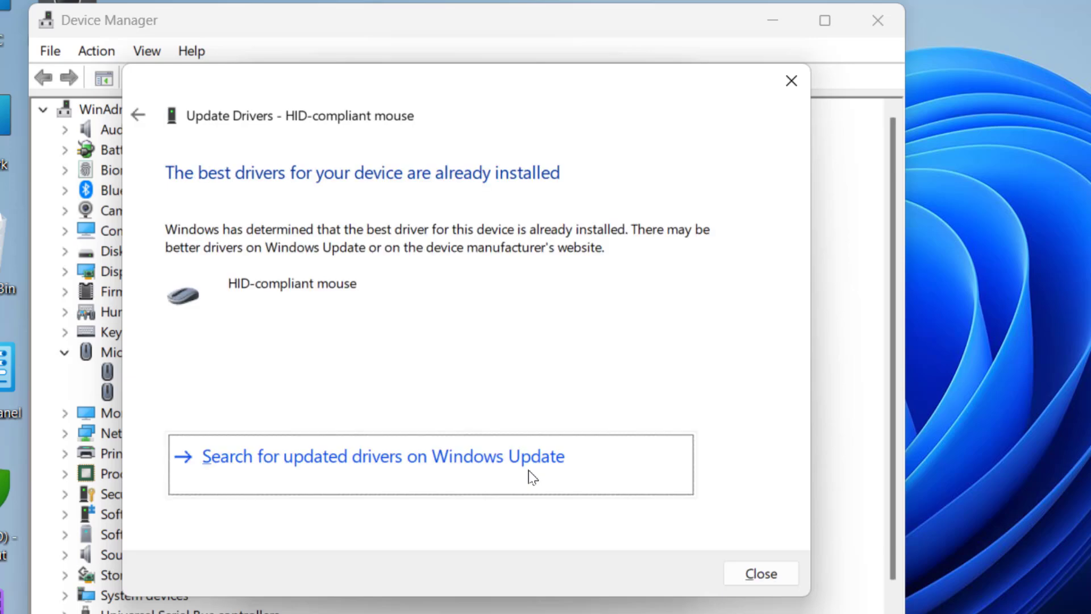
key("Escape")
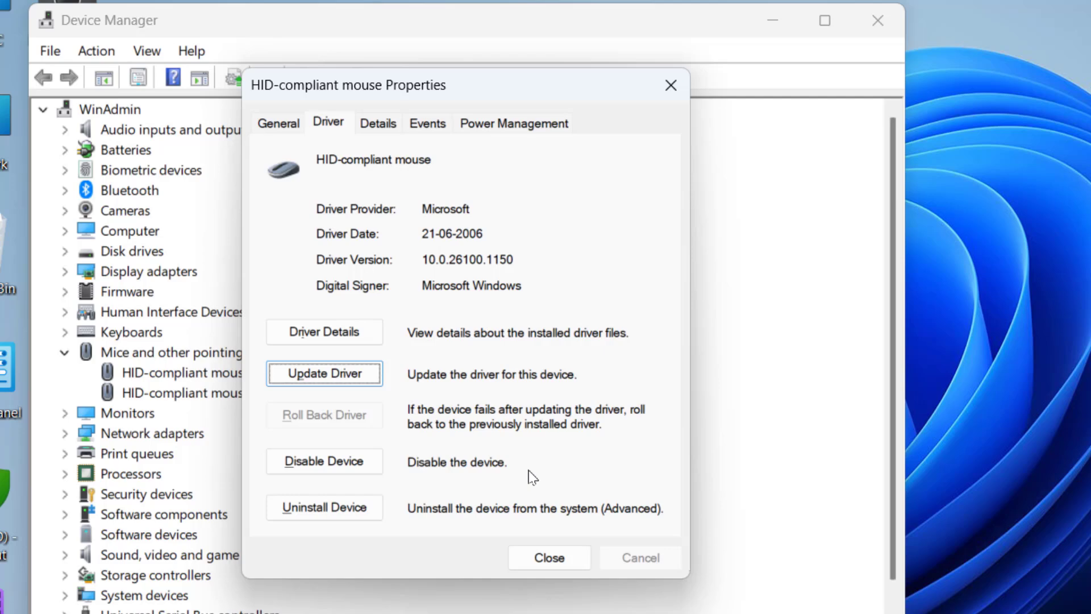
- Browse the computer for mouse drivers, display the list of available compatible drivers, and close Device Manager
key("Return")
key("Tab")
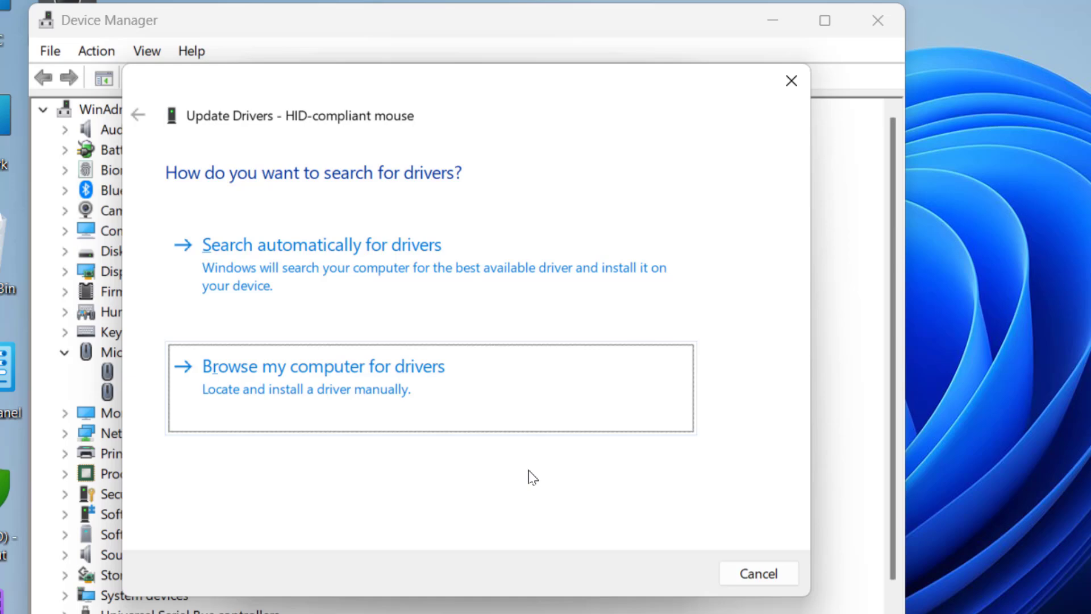
key("Return")
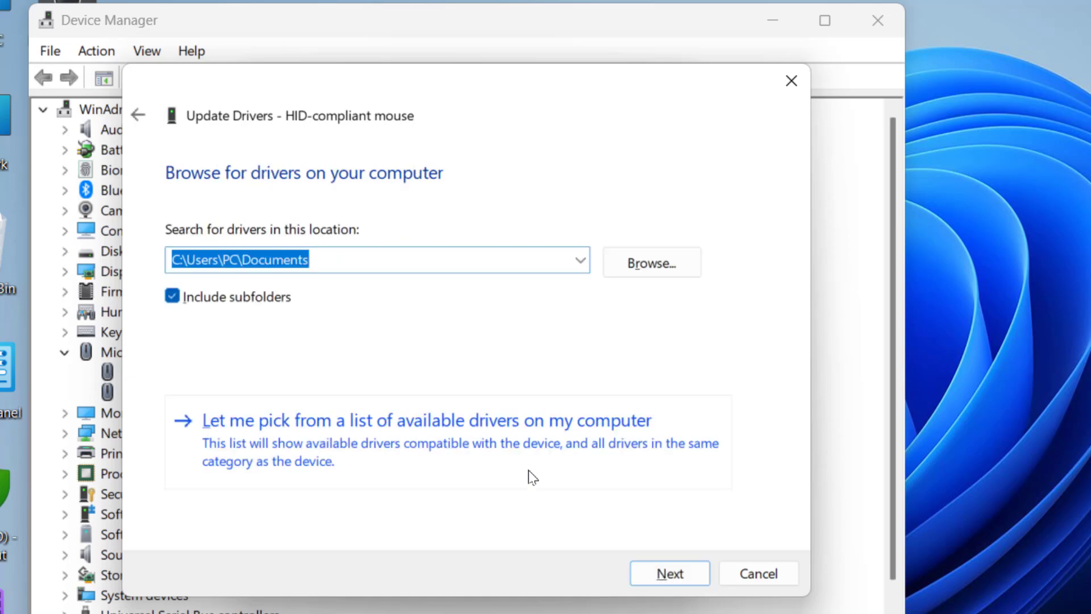
key("Tab")
key("Tab")
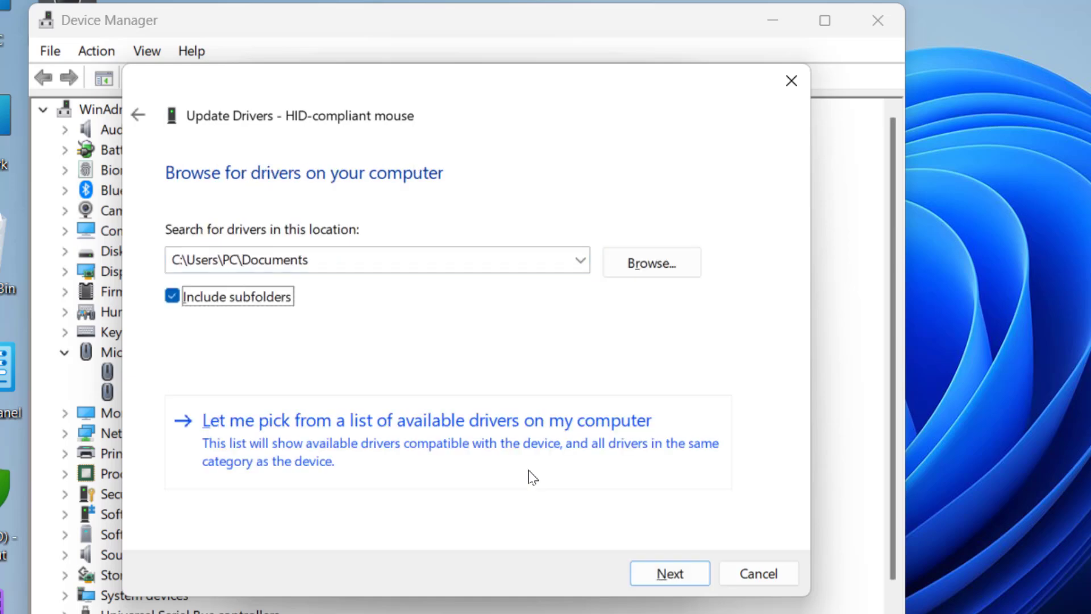
key("Tab")
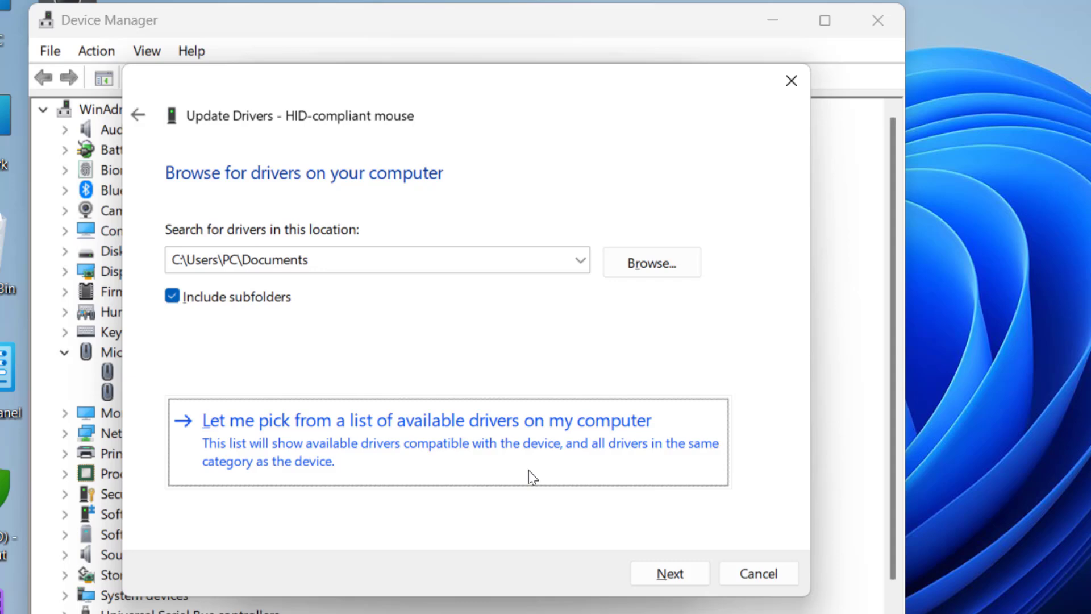
key("Return")
key("Tab")
key("Tab")
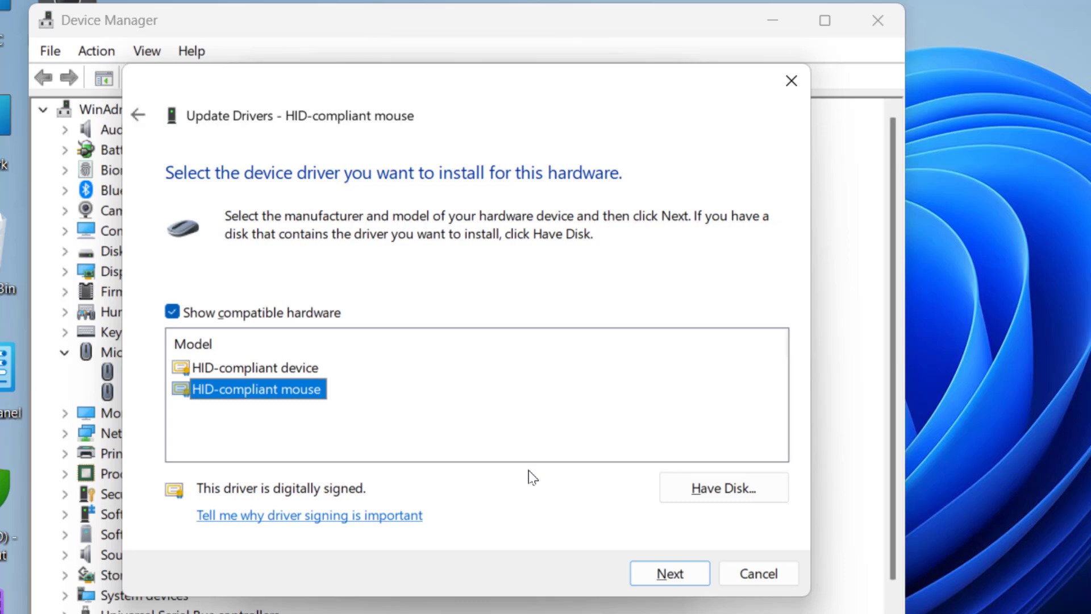
key("Tab")
key("Tab")
key("Tab")
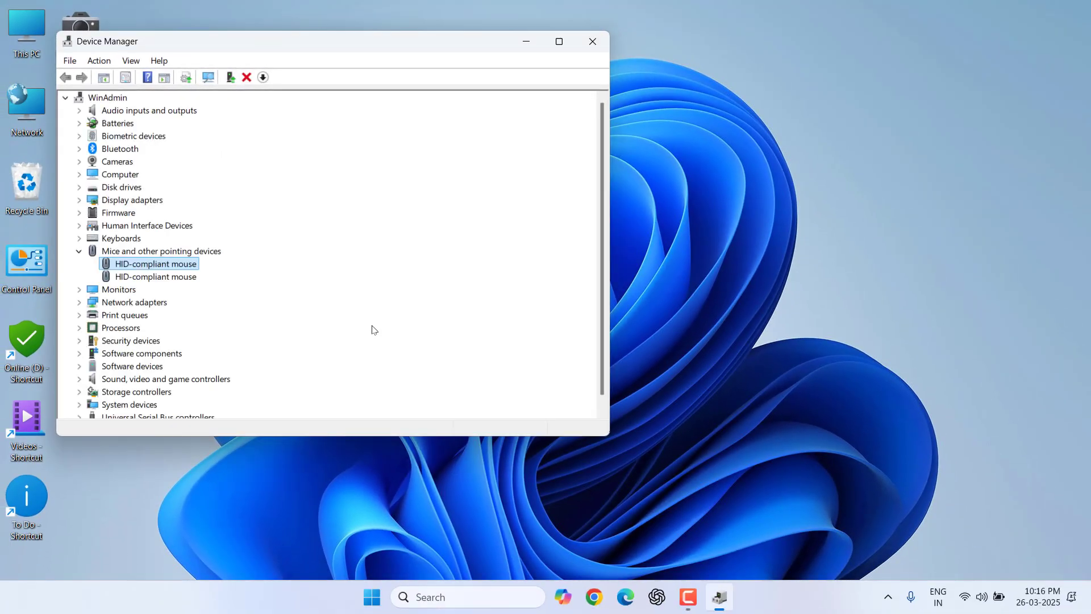
key("alt+F4")
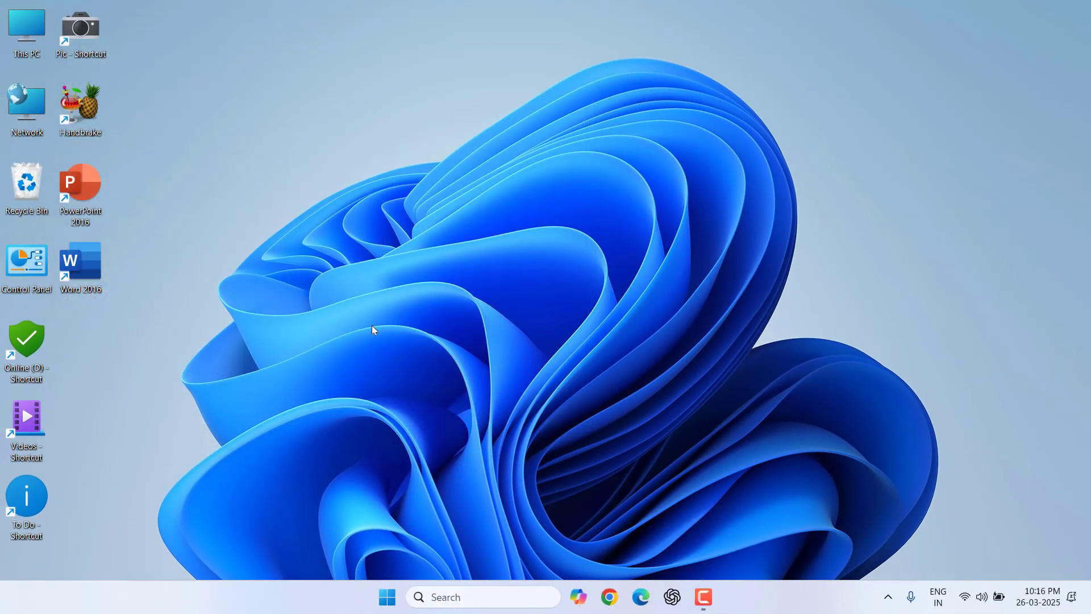